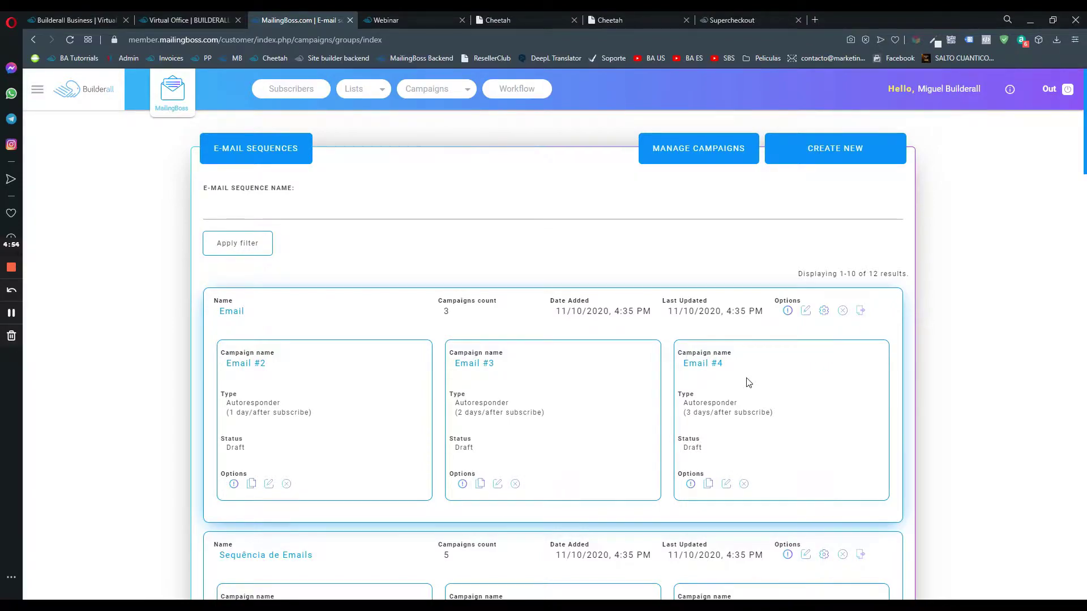
# Step: Go to Campaigns > Email Sequences and open the Email #2 campaign for editing
pyautogui.click(443, 89)
pyautogui.click(433, 126)
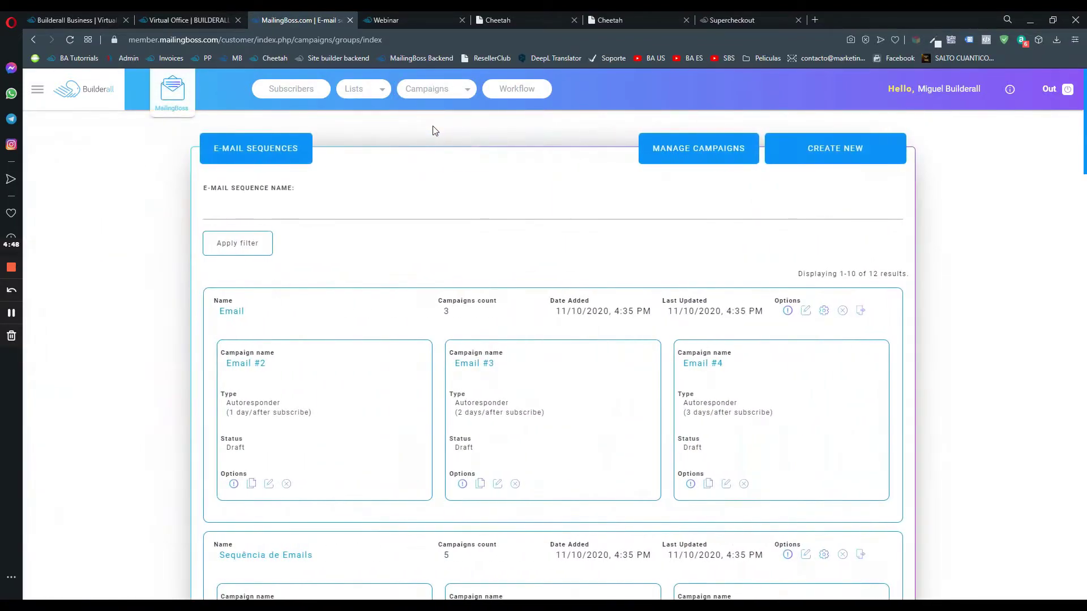
pyautogui.scroll(-1, 411, 326)
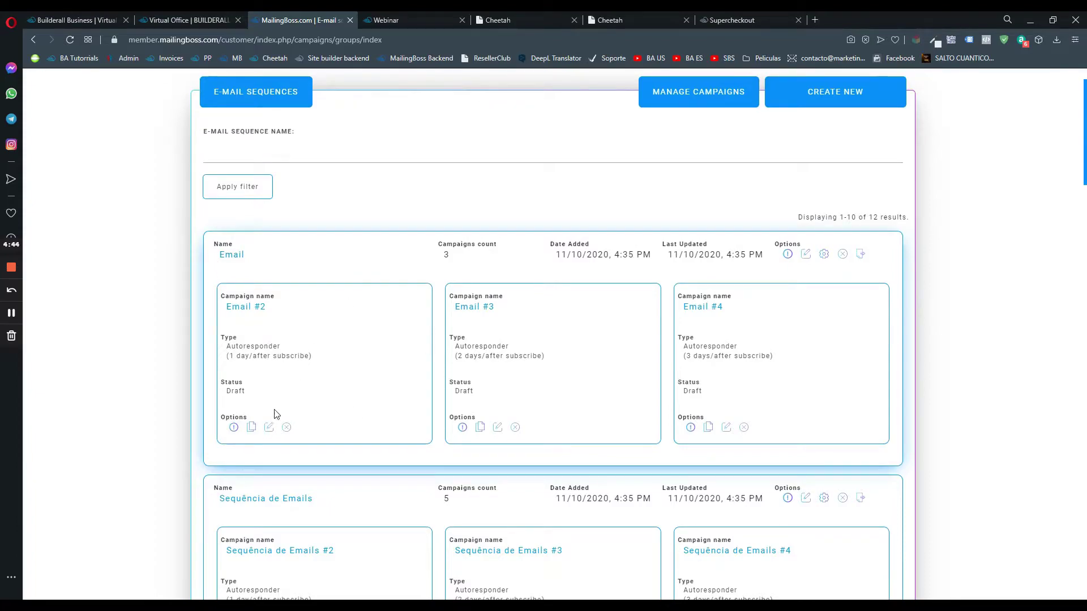
pyautogui.click(267, 428)
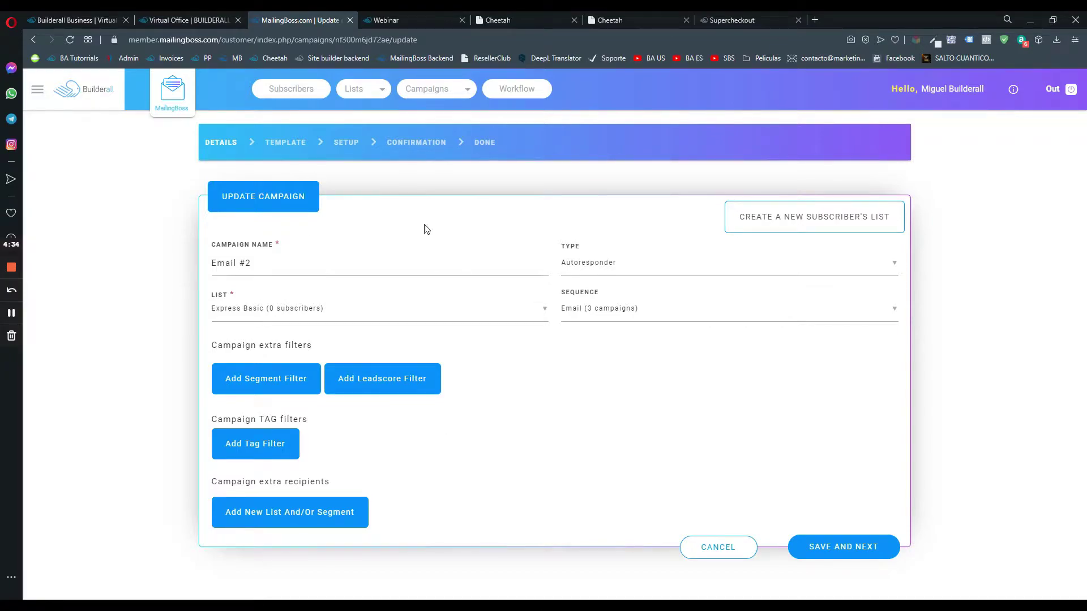
# Step: Save the Email #2 details and drop a Button block below the lorem ipsum text
pyautogui.click(838, 547)
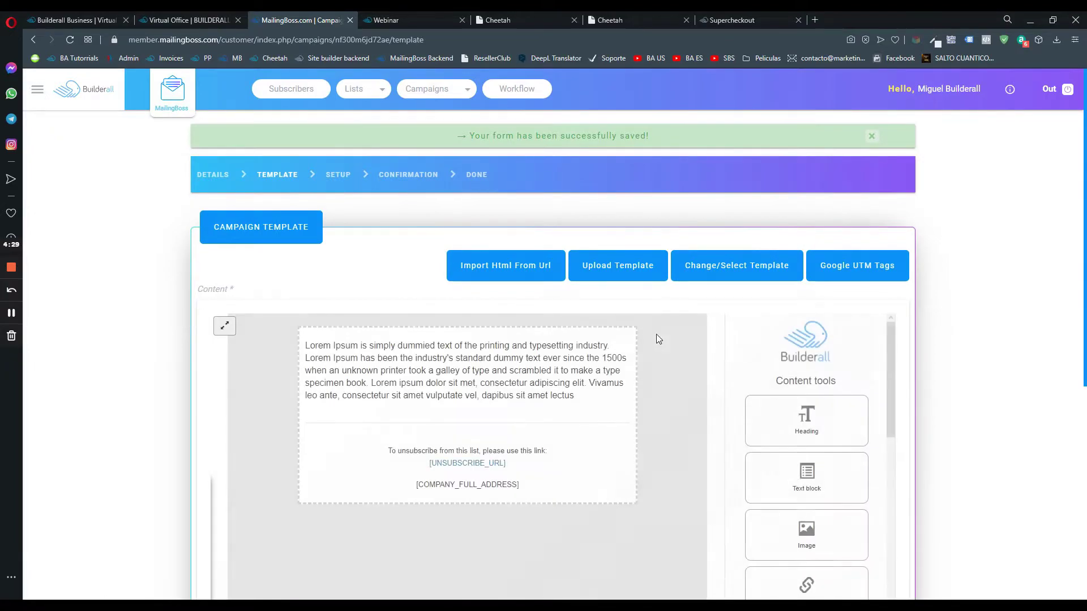
pyautogui.scroll(-2, 543, 280)
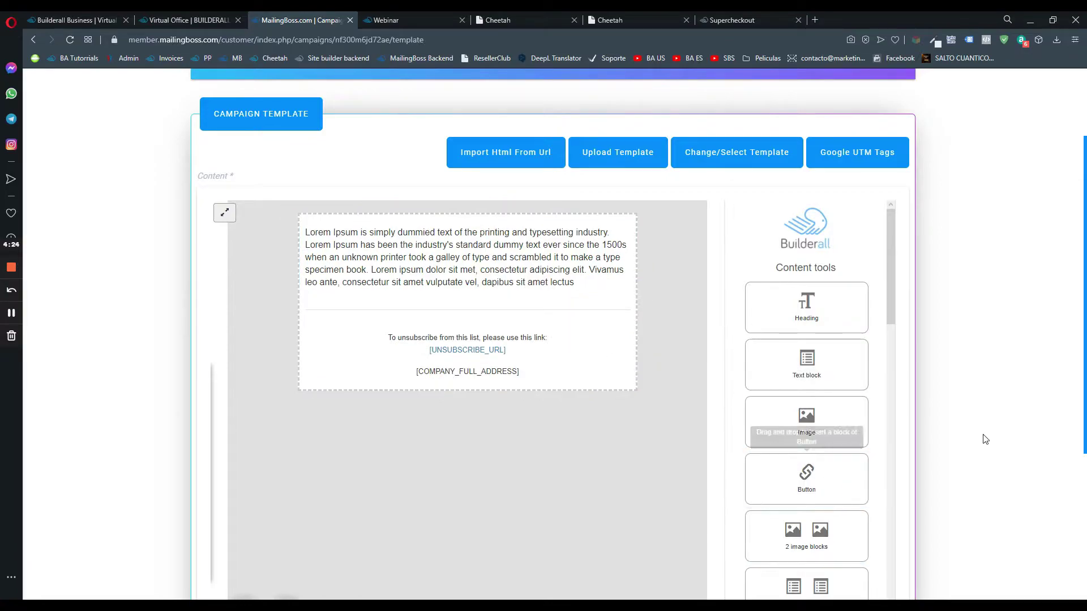
pyautogui.scroll(-1, 985, 439)
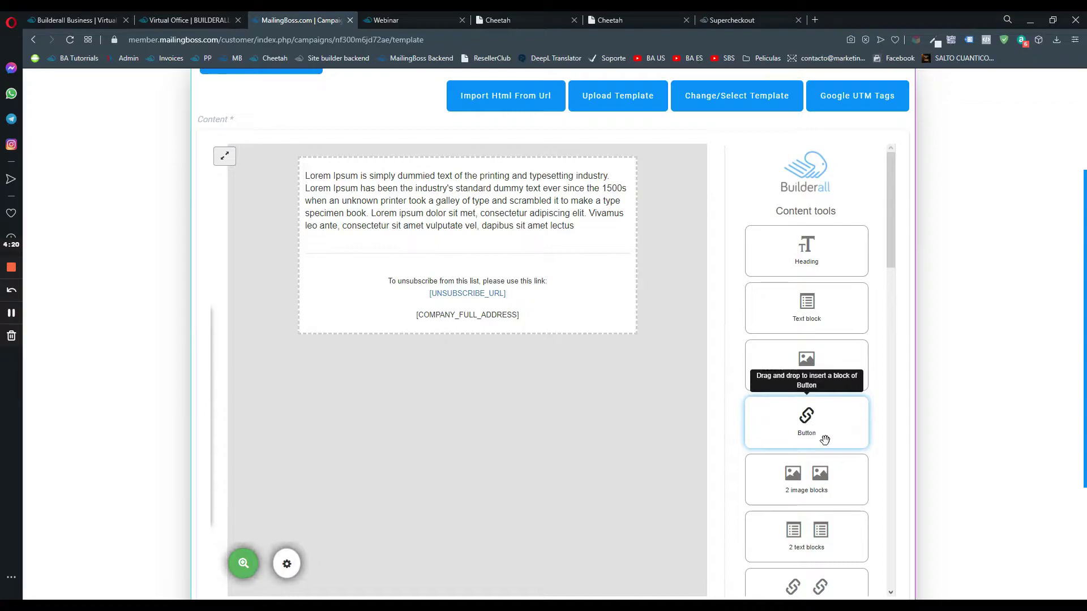
pyautogui.moveTo(816, 433); pyautogui.dragTo(382, 259)
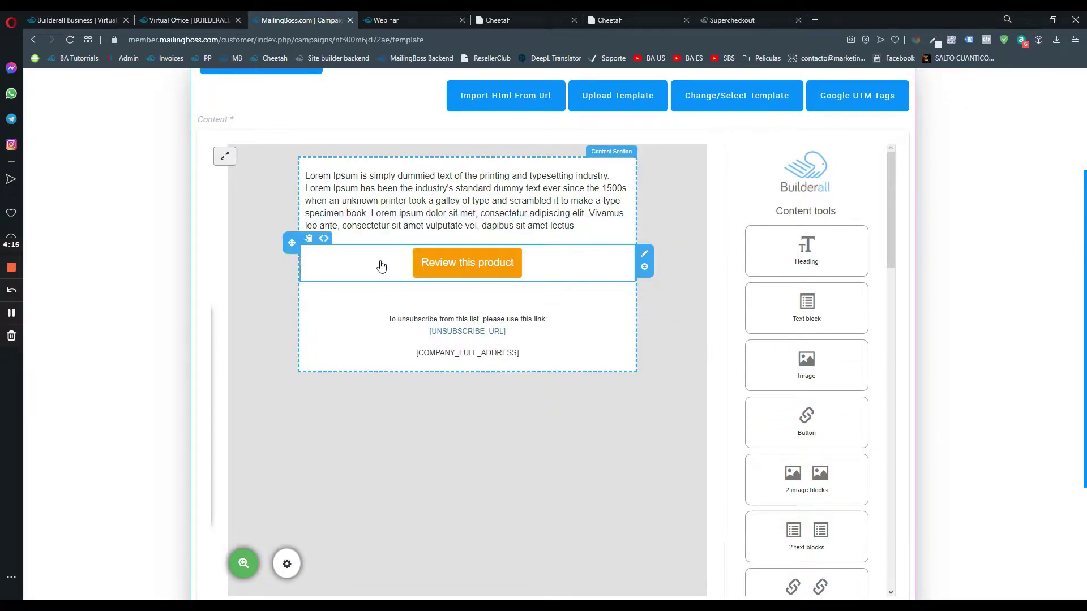
# Step: Relabel the orange button 'Download HERE', keeping it centred and one size larger
pyautogui.click(446, 264)
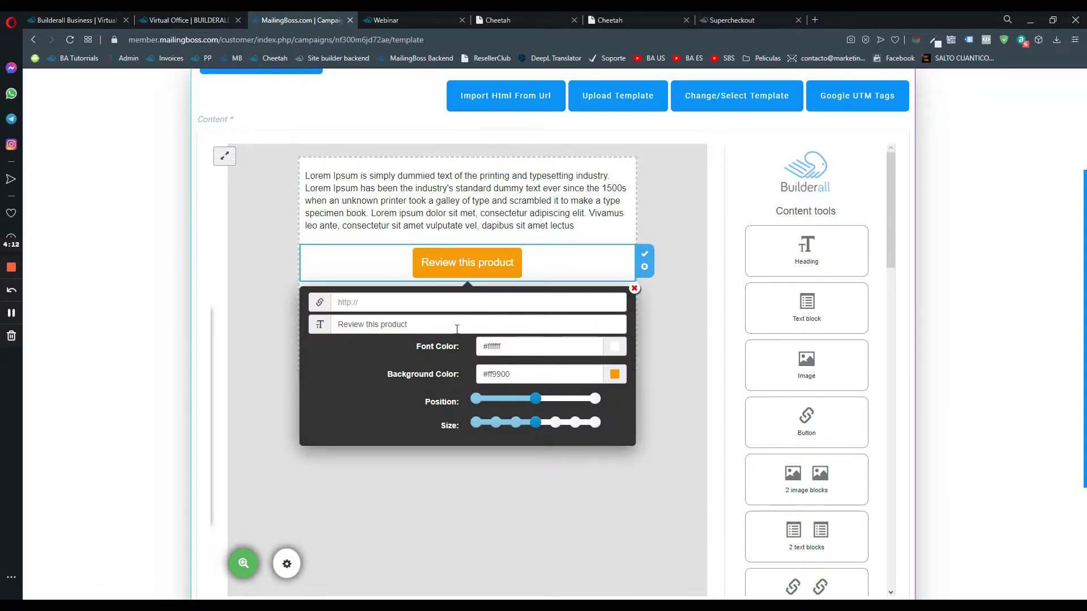
pyautogui.moveTo(426, 320); pyautogui.dragTo(348, 327)
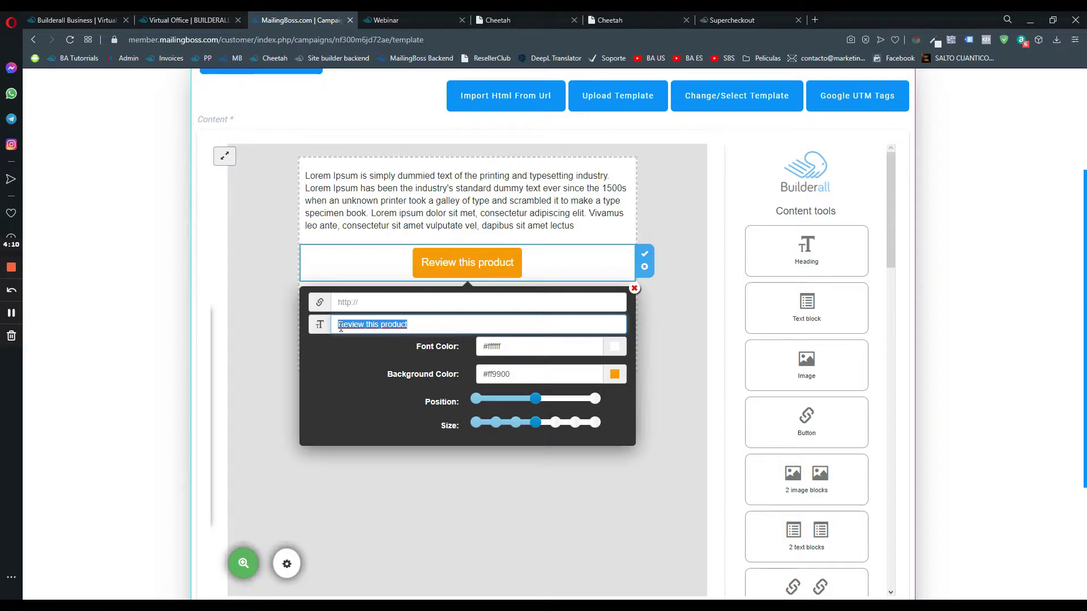
pyautogui.press('BackSpace')
pyautogui.write('BOw')
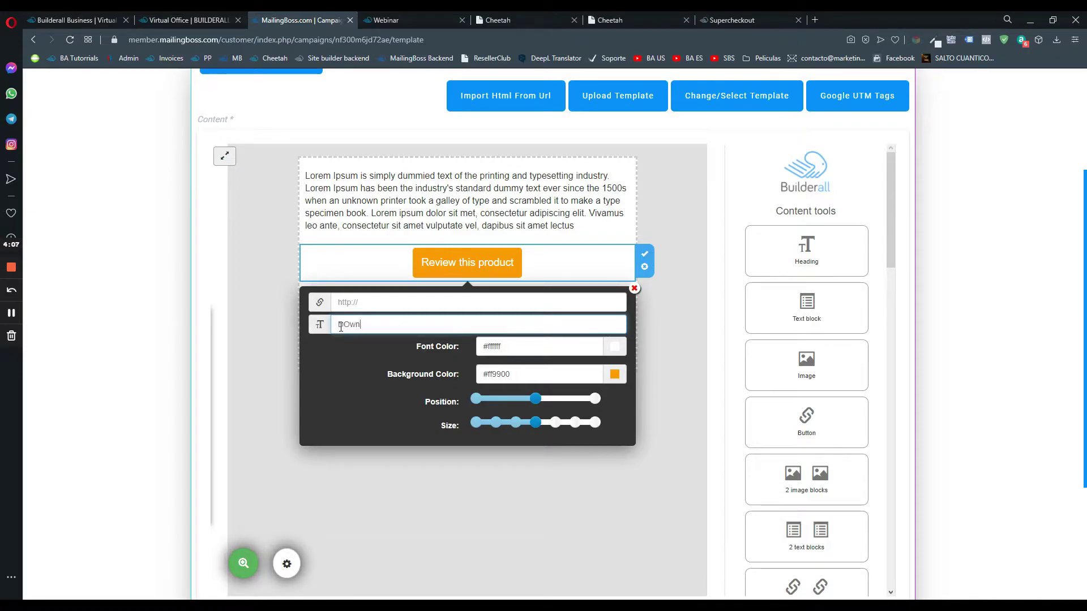
pyautogui.press('BackSpace')
pyautogui.write('nload HERE')
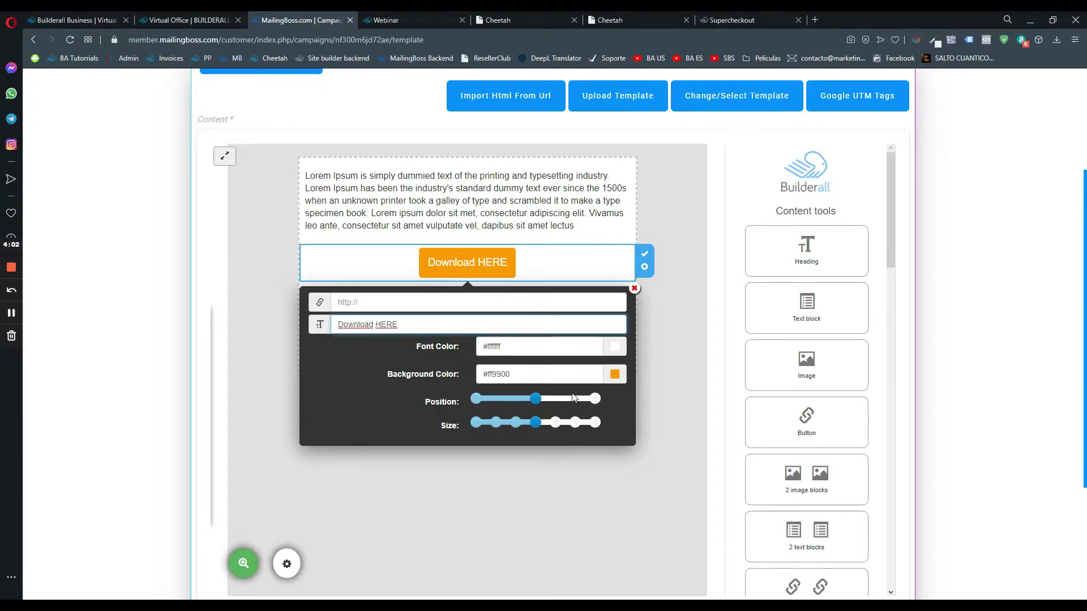
pyautogui.moveTo(536, 399); pyautogui.dragTo(570, 424)
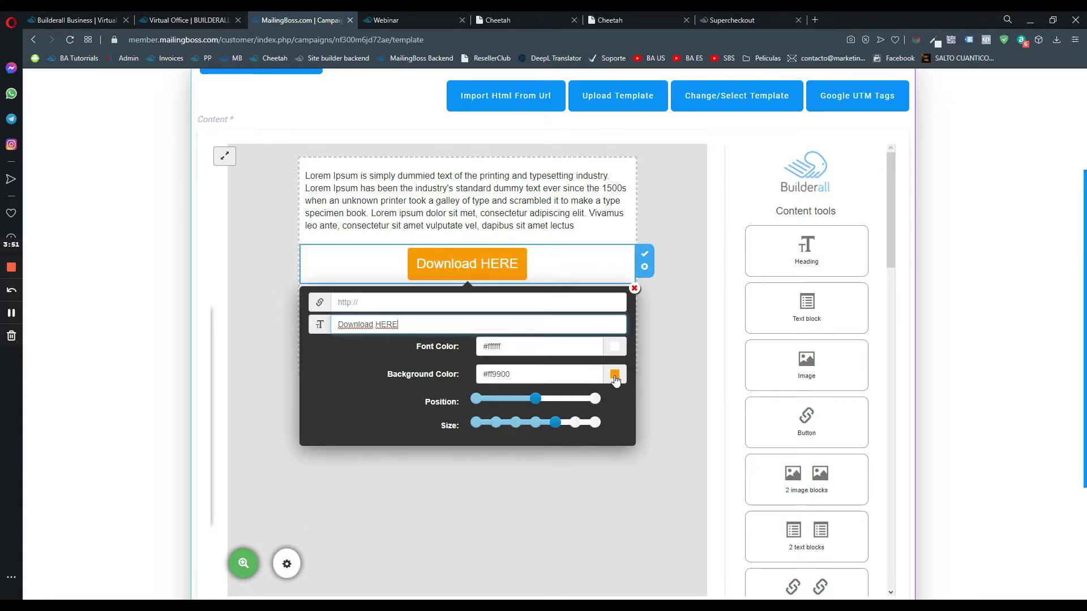
pyautogui.click(370, 300)
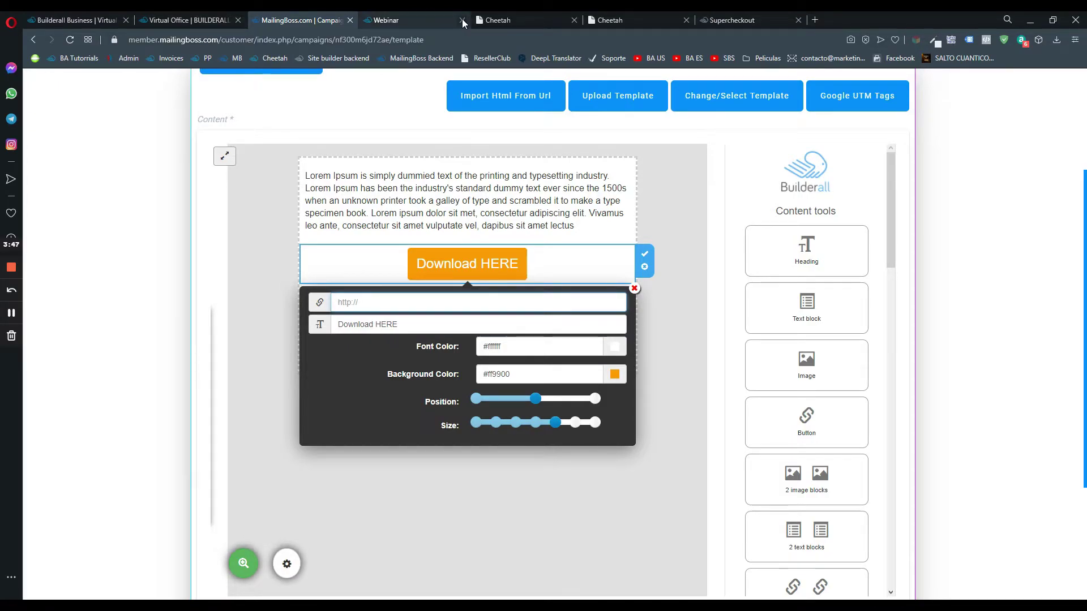
# Step: Close the Webinar tab and run a web search for docdroid
pyautogui.click(462, 20)
pyautogui.click(640, 20)
pyautogui.click(637, 38)
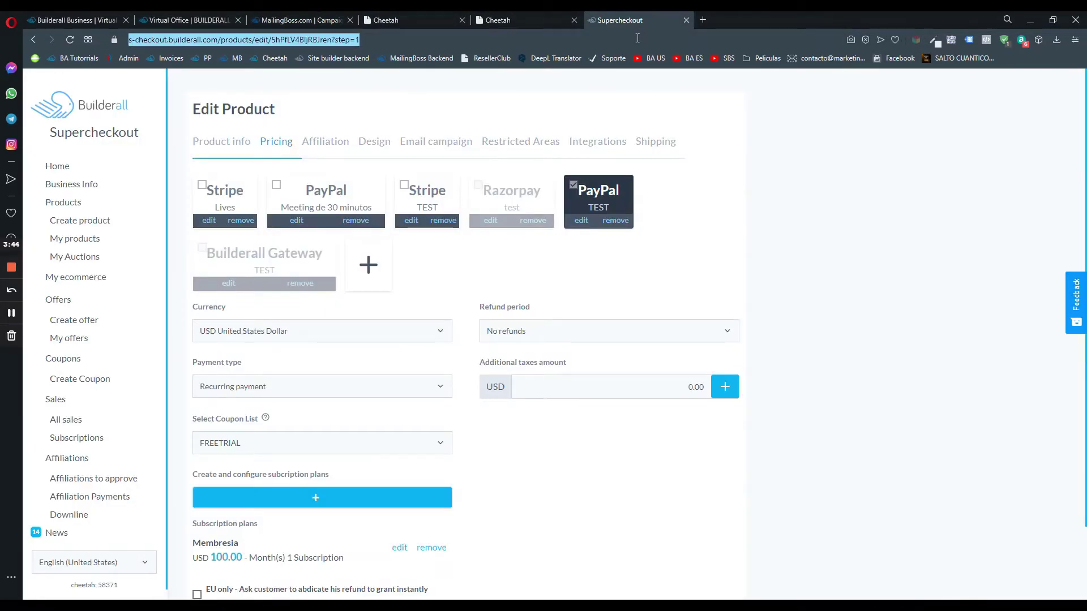
pyautogui.write('docdroid')
pyautogui.press('Return')
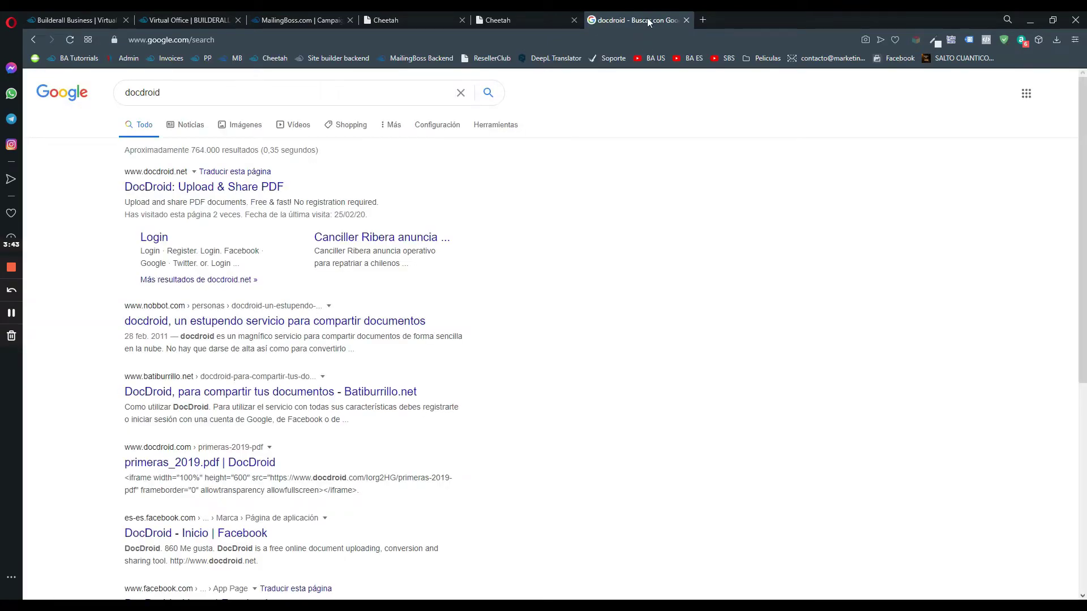
# Step: Open the 'DocDroid: Upload & Share PDF' site from the search results
pyautogui.moveTo(648, 21); pyautogui.dragTo(424, 21)
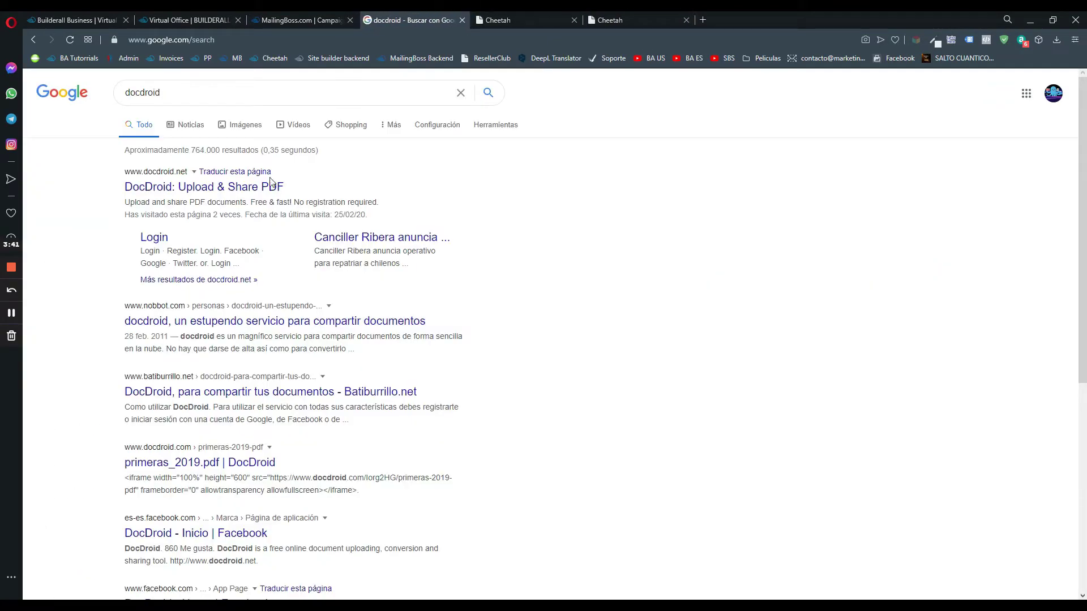
pyautogui.click(271, 185)
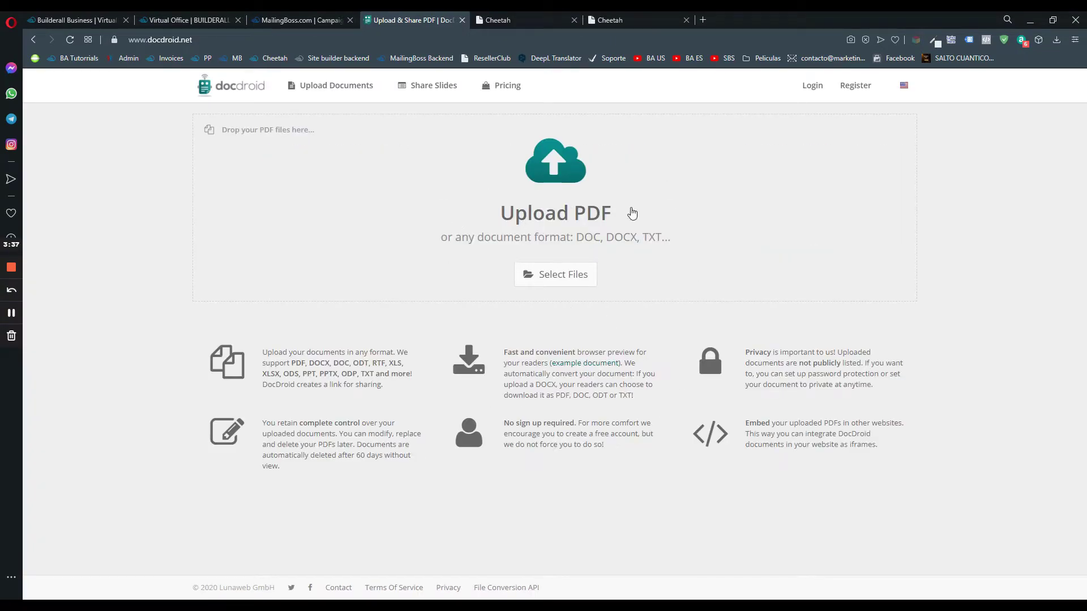
pyautogui.moveTo(745, 351); pyautogui.dragTo(784, 352)
pyautogui.click(768, 353)
# Step: Upload Cheetah.pdf from recent downloads to DocDroid, declining to create an account
pyautogui.click(565, 271)
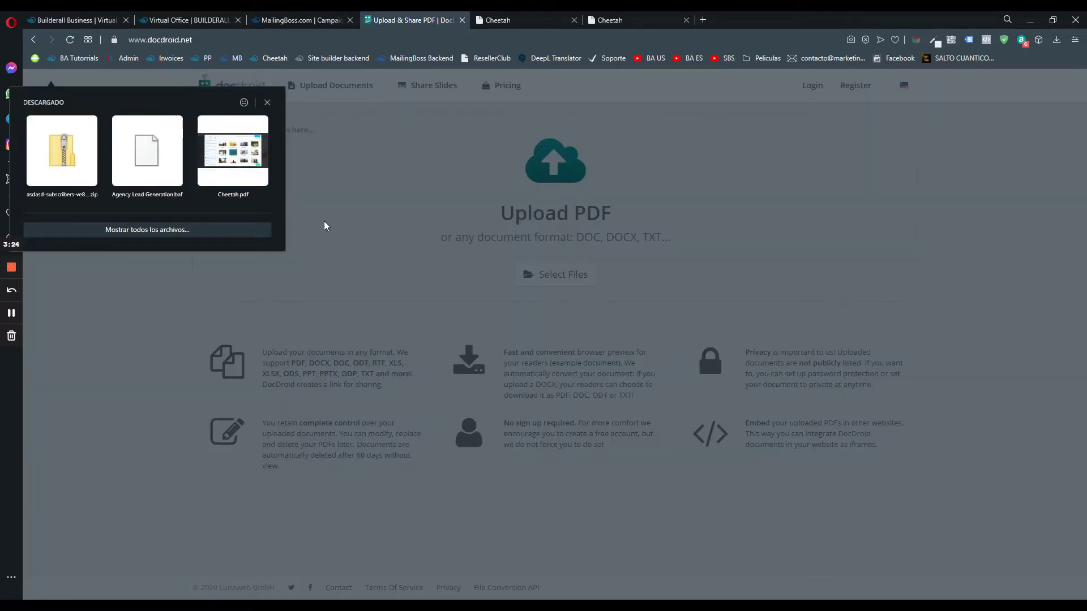
pyautogui.click(220, 185)
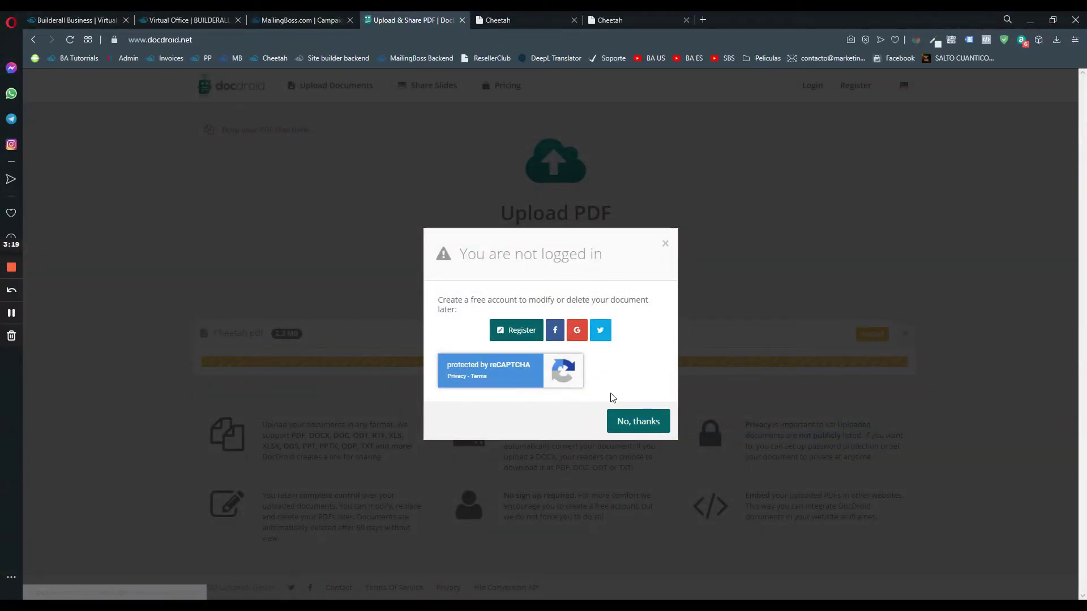
pyautogui.click(631, 423)
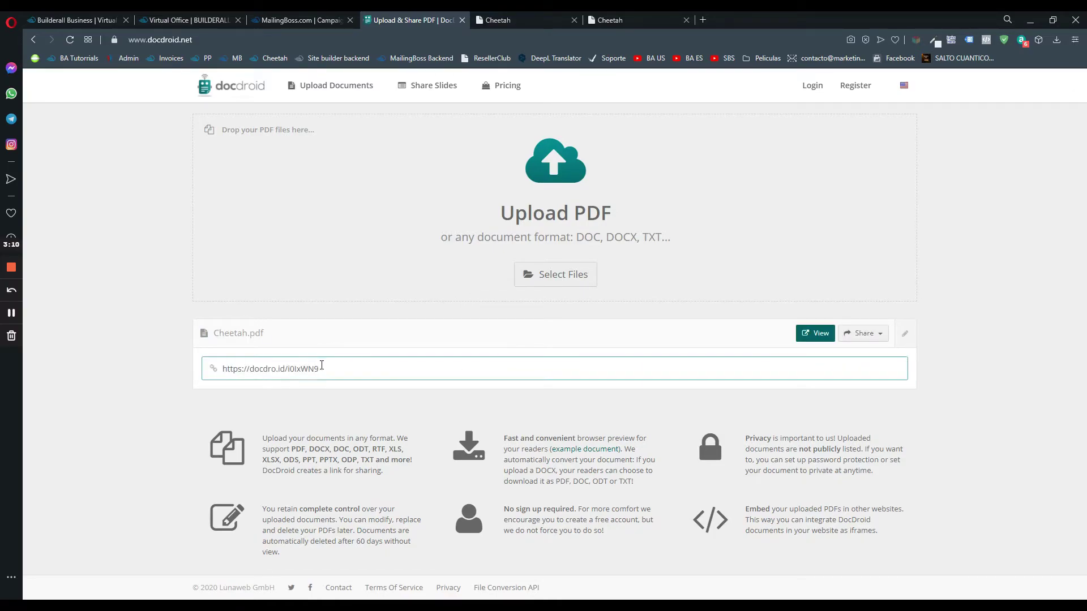
# Step: Preview Cheetah.pdf in DocDroid's viewer, then select and copy its share link
pyautogui.click(263, 369)
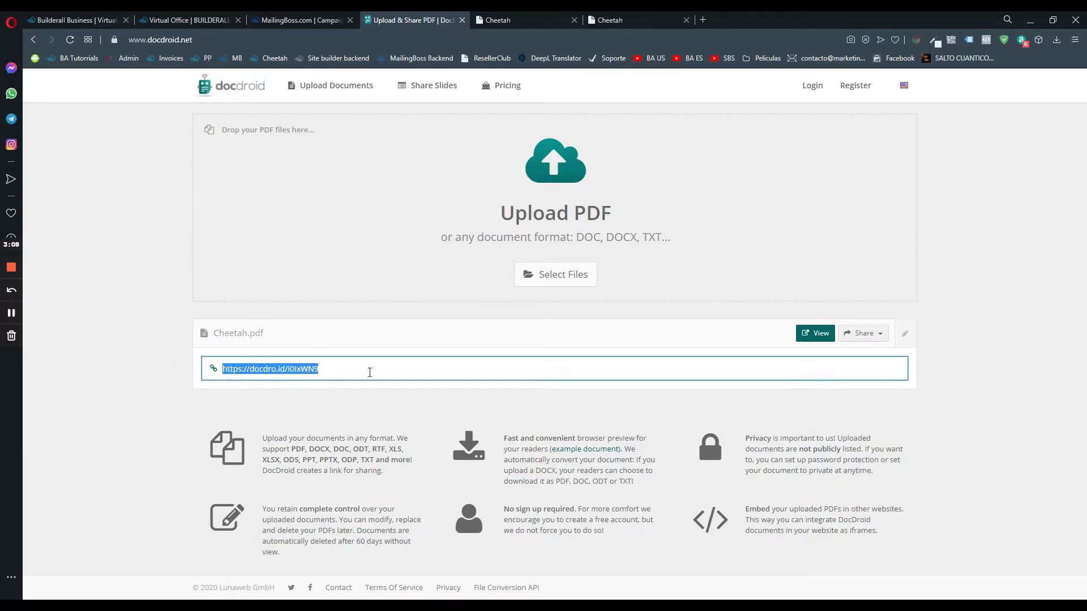
pyautogui.click(872, 334)
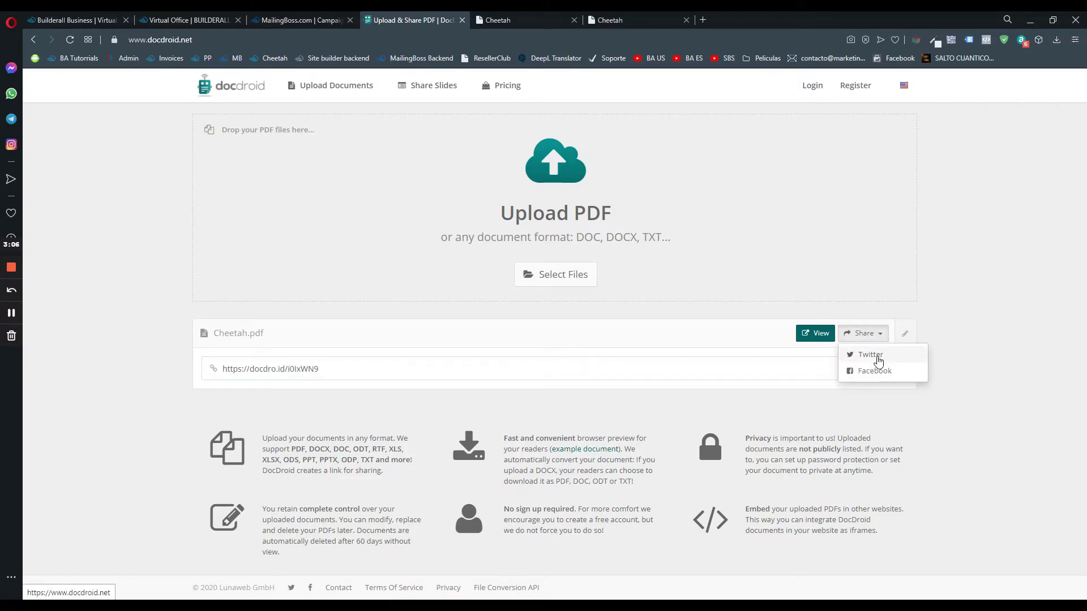
pyautogui.click(863, 333)
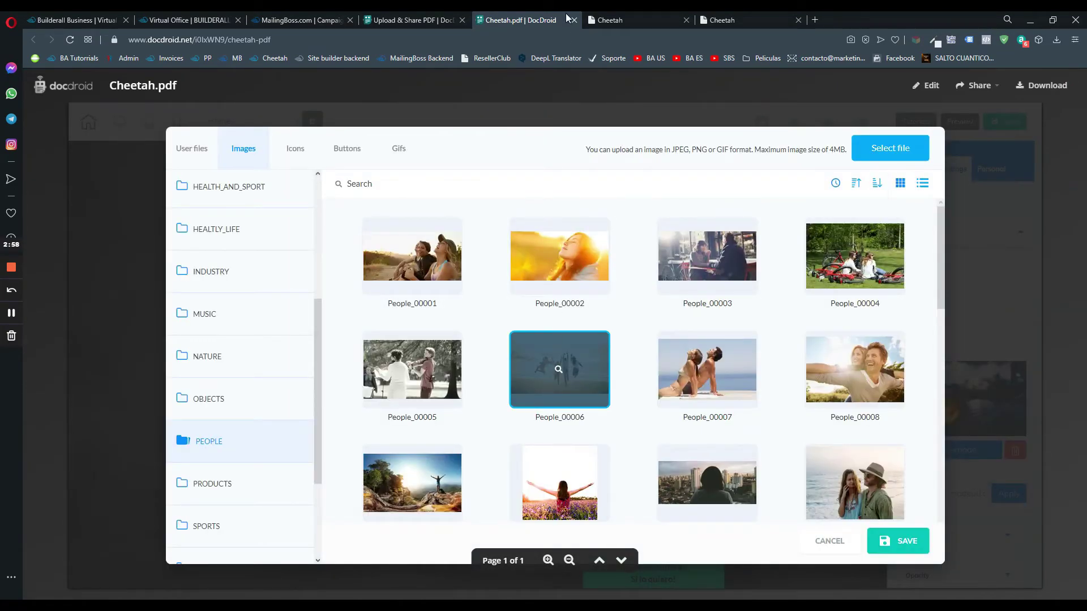
pyautogui.click(574, 20)
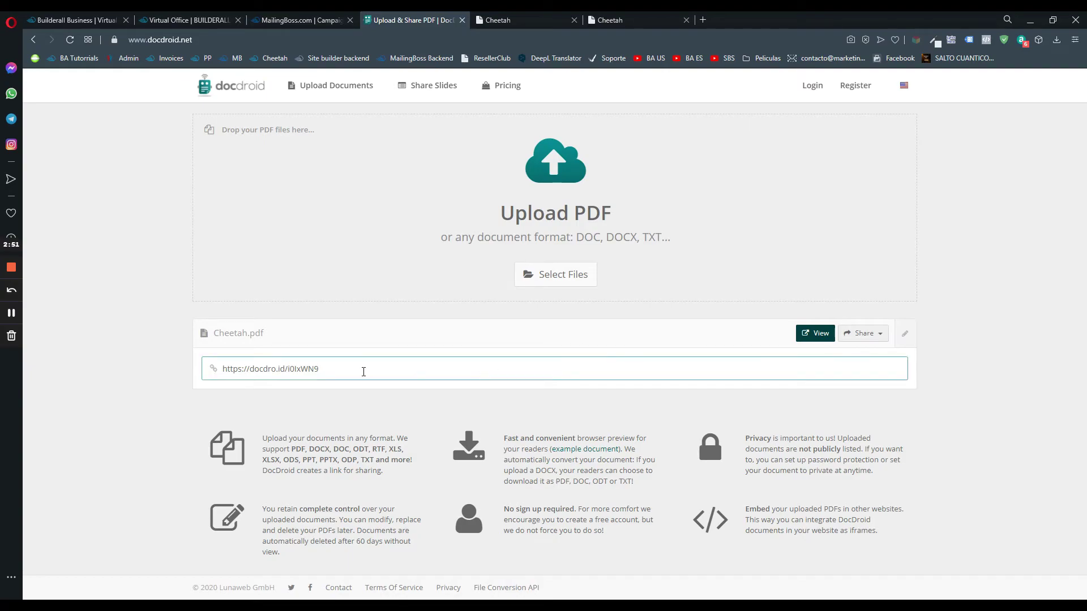
pyautogui.click(364, 372)
pyautogui.hotkey('ctrl', 'c')
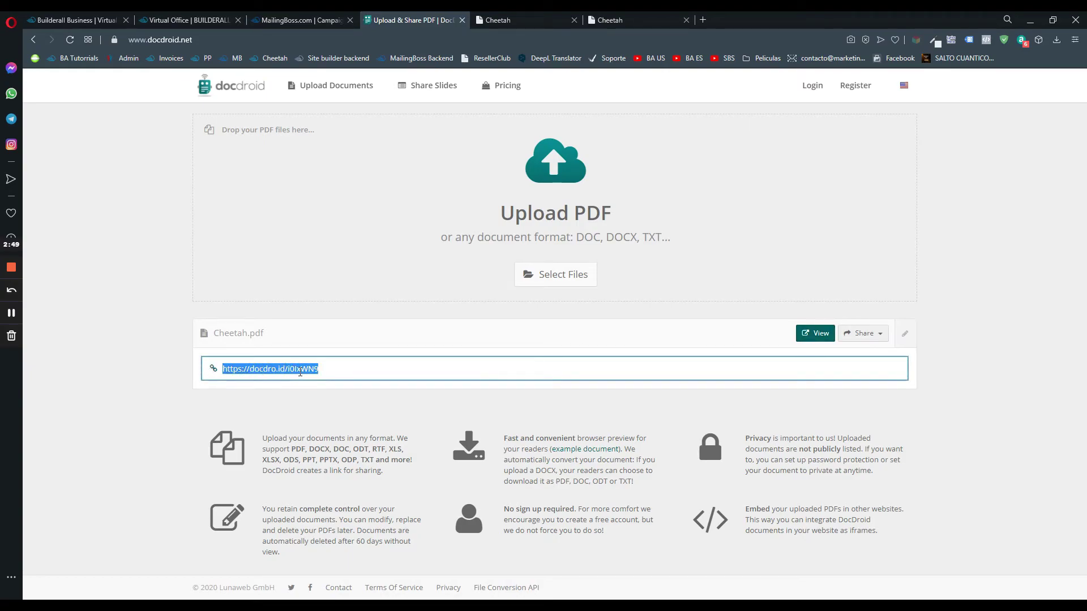
pyautogui.click(300, 20)
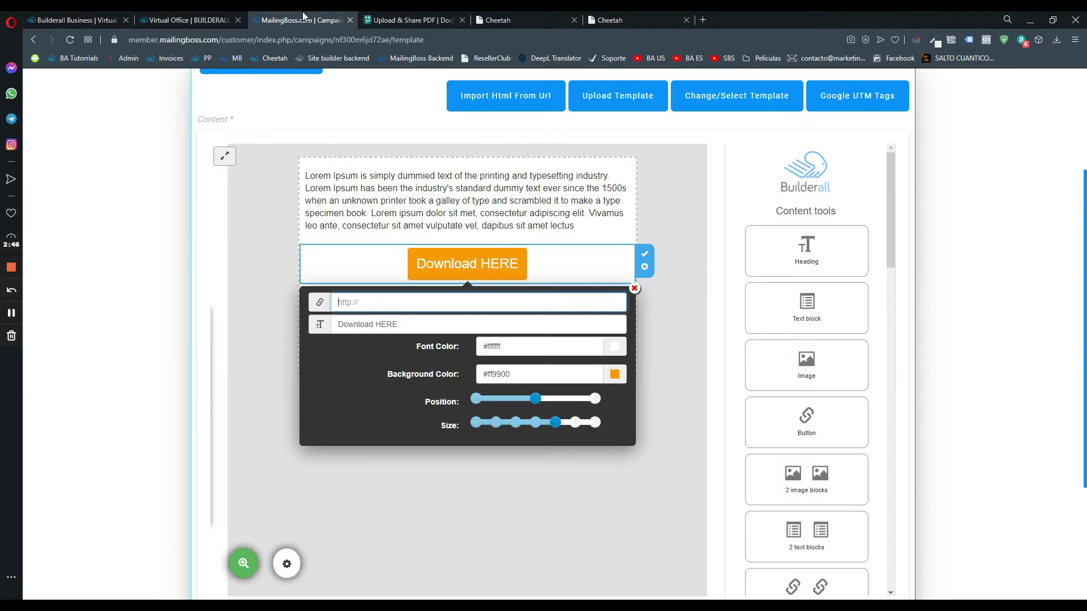
pyautogui.hotkey('ctrl', 'v')
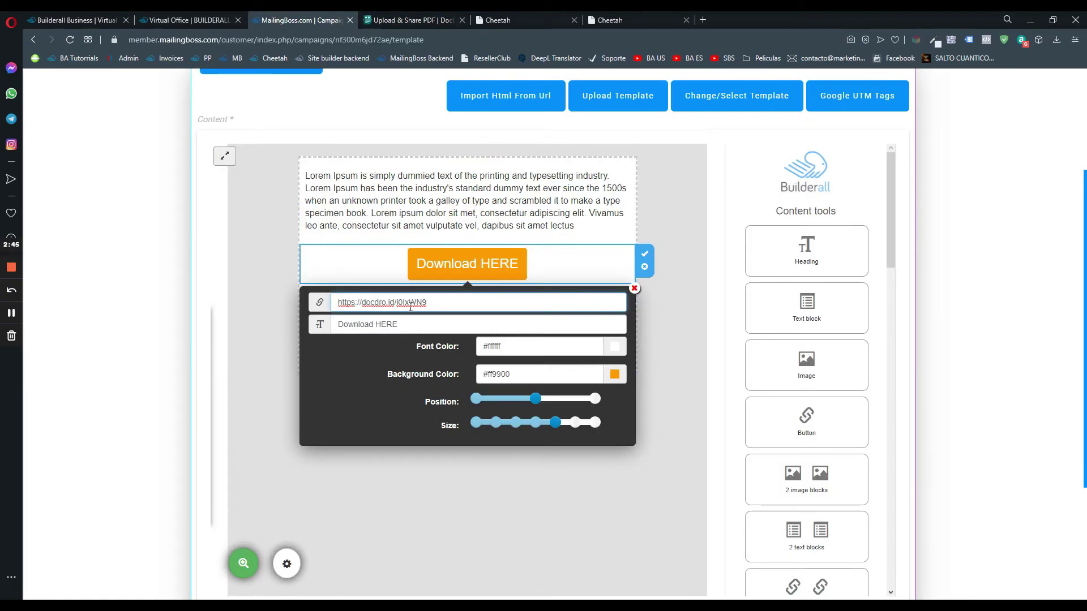
pyautogui.click(673, 333)
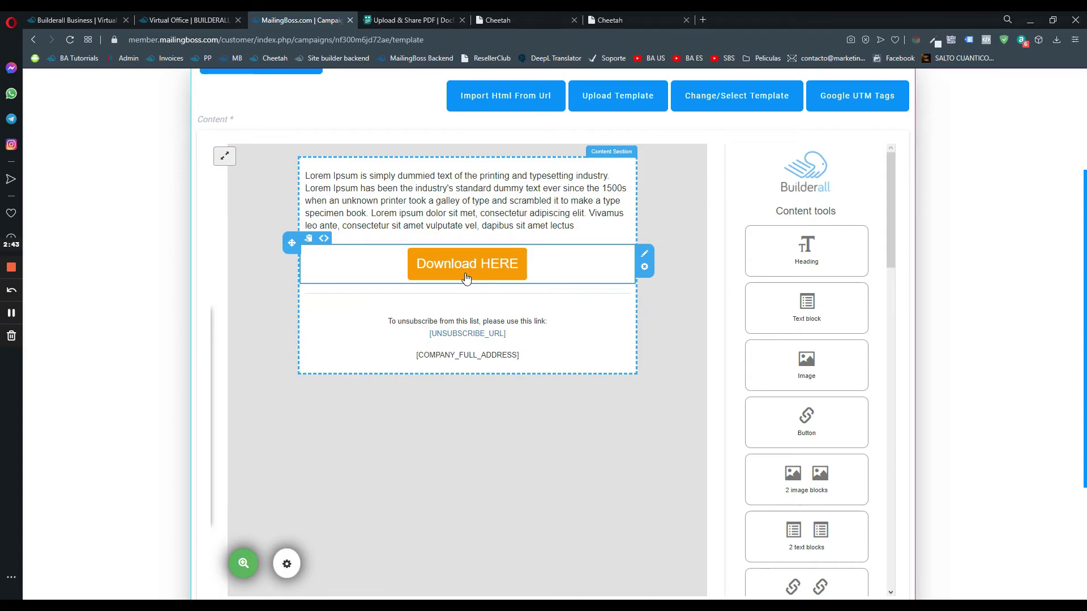
pyautogui.click(485, 264)
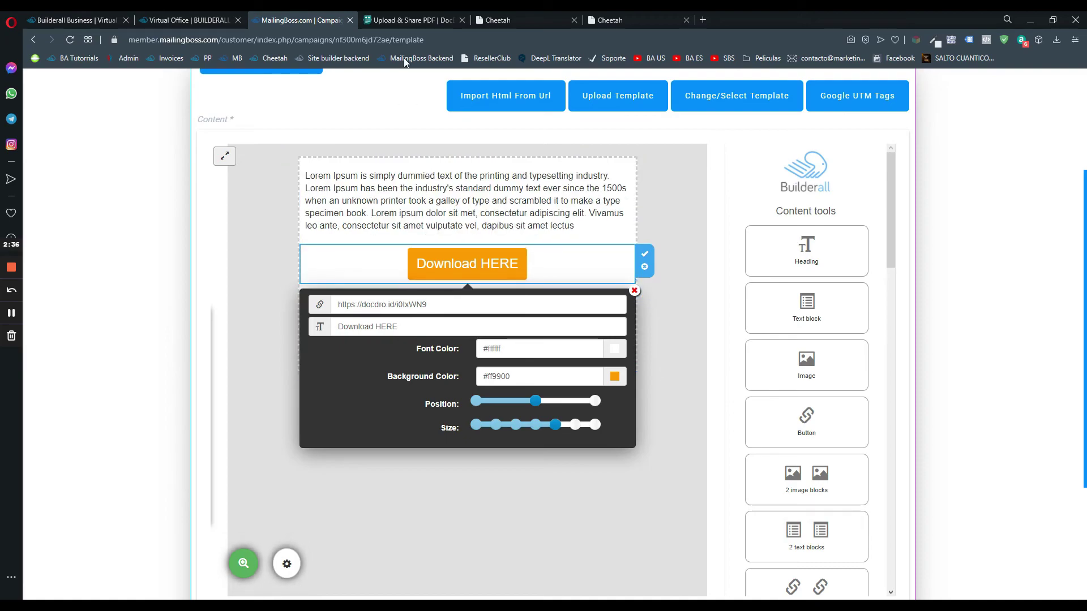
pyautogui.click(411, 23)
pyautogui.click(590, 375)
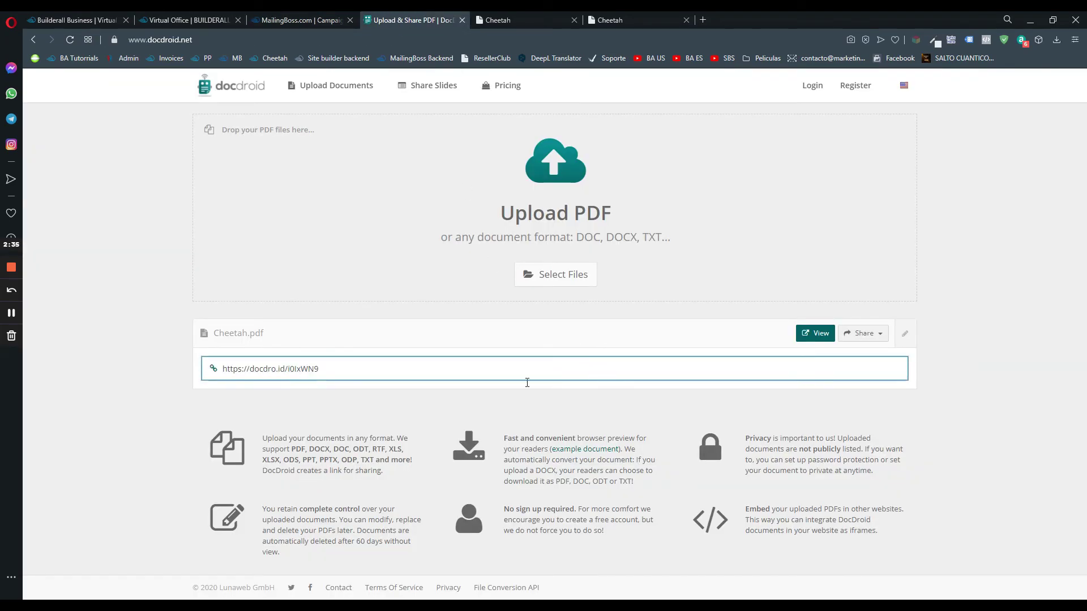